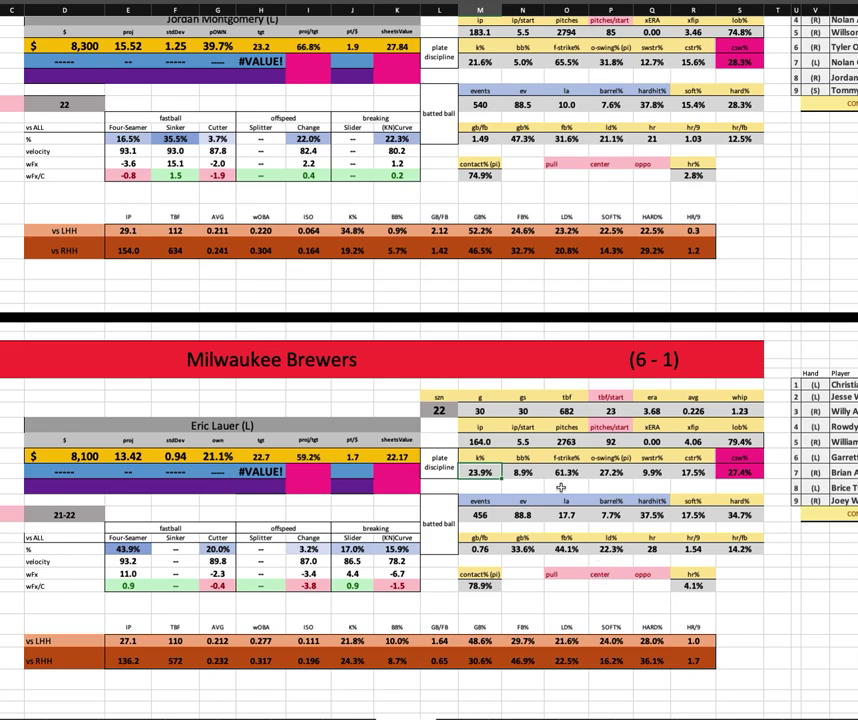
Review the Milwaukee Brewers pitcher's walk rate, WHIP, swinging-strike rate and called-strike rate in the season stats
key(Right)
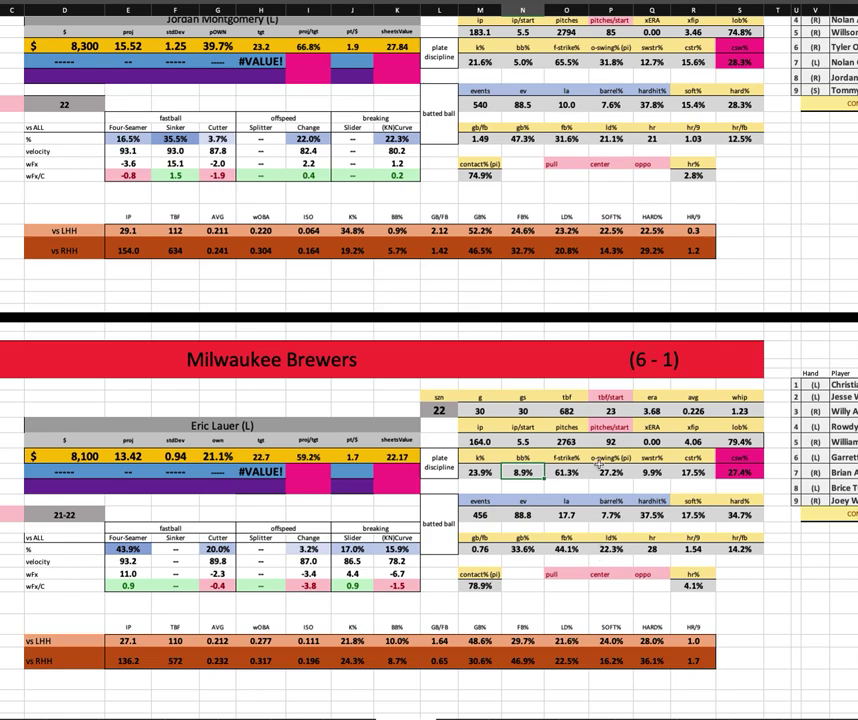
click(740, 411)
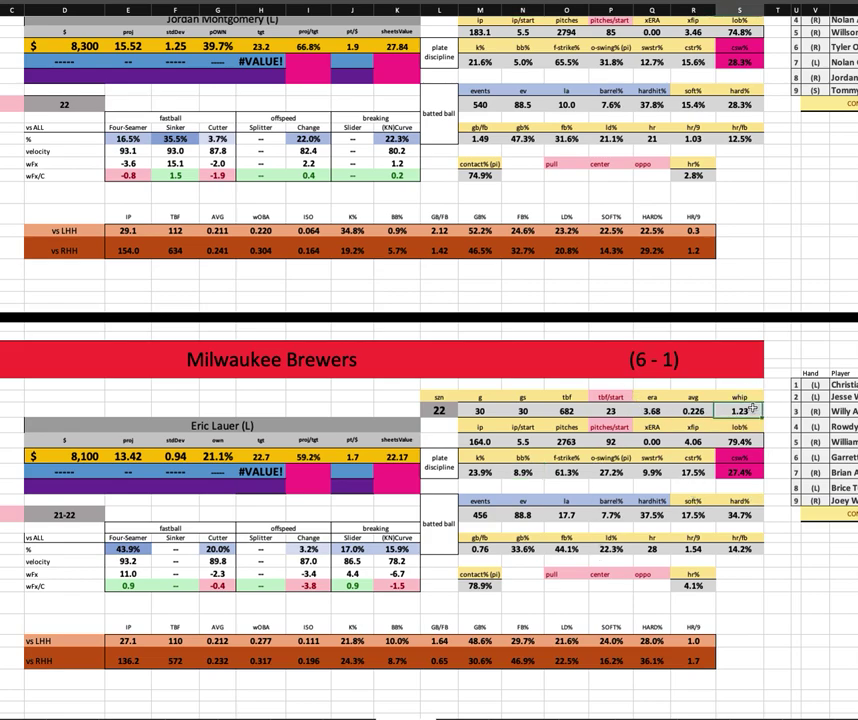
click(648, 474)
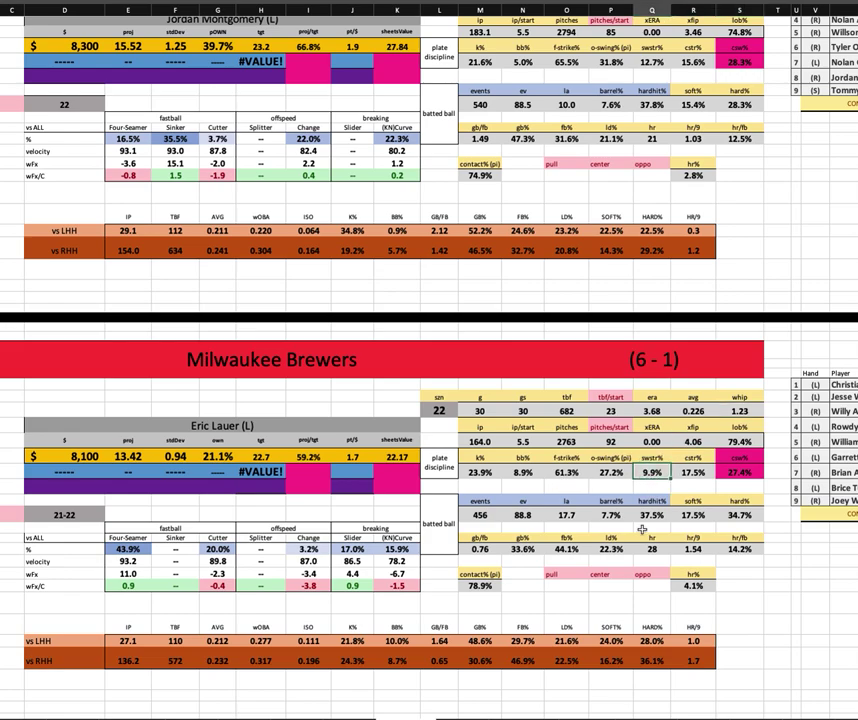
key(Right)
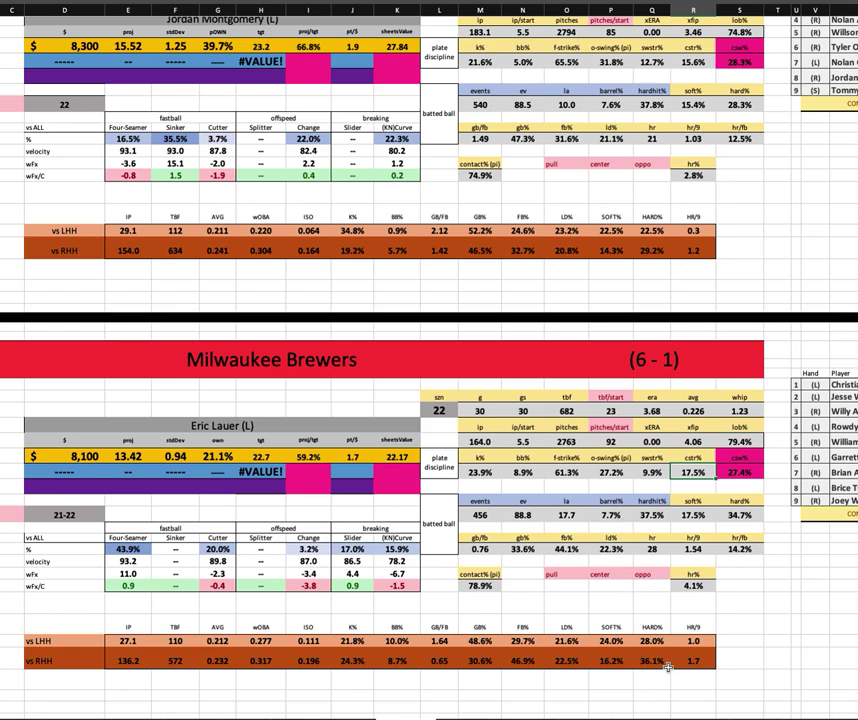
Examine the Brewers pitcher's splits against right-handed hitters, from AVG through HR/9, plus his home run count and home run rate
click(218, 660)
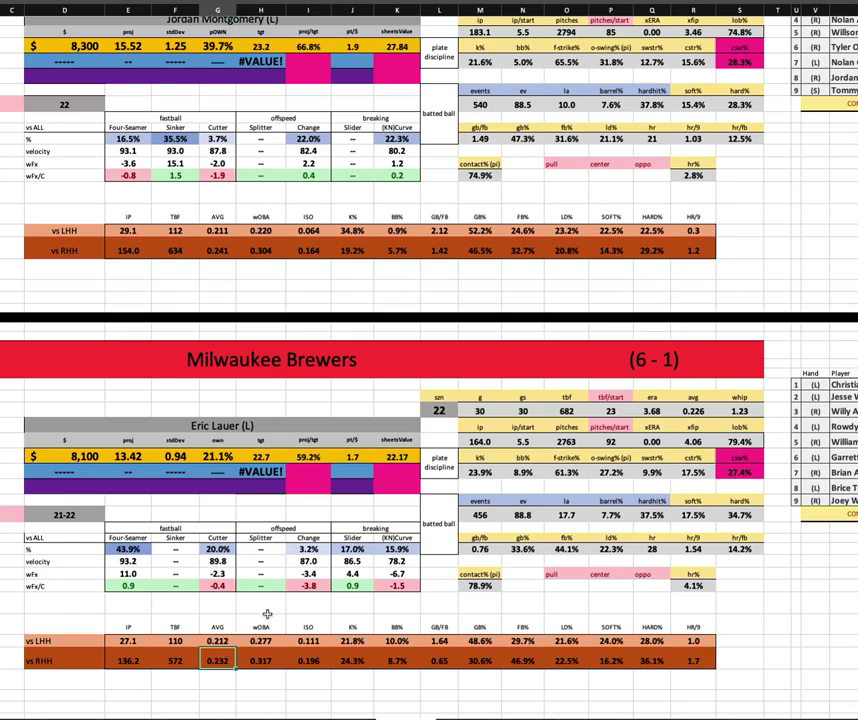
click(271, 653)
click(306, 659)
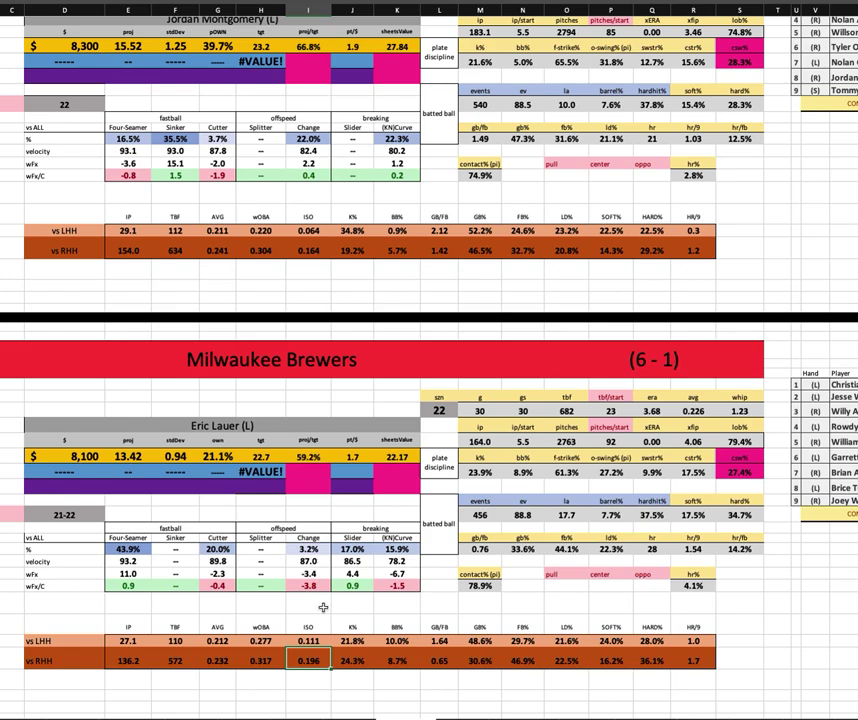
click(354, 659)
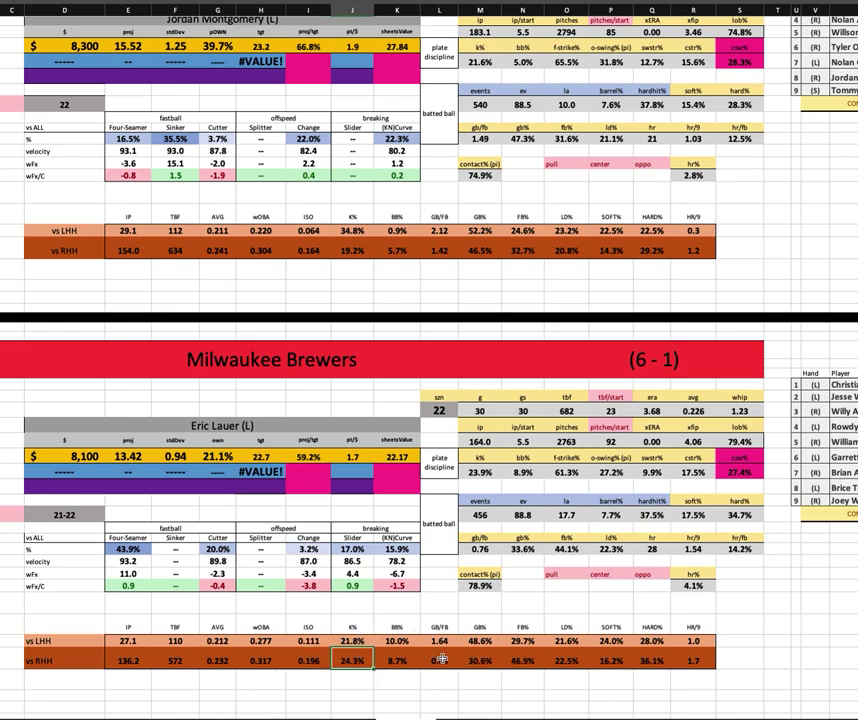
click(651, 660)
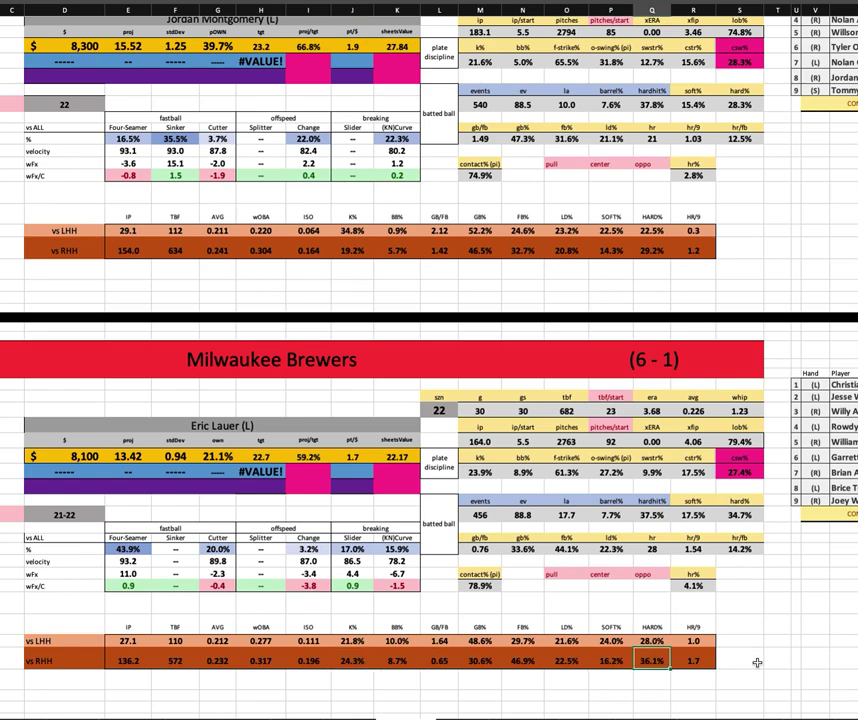
click(704, 659)
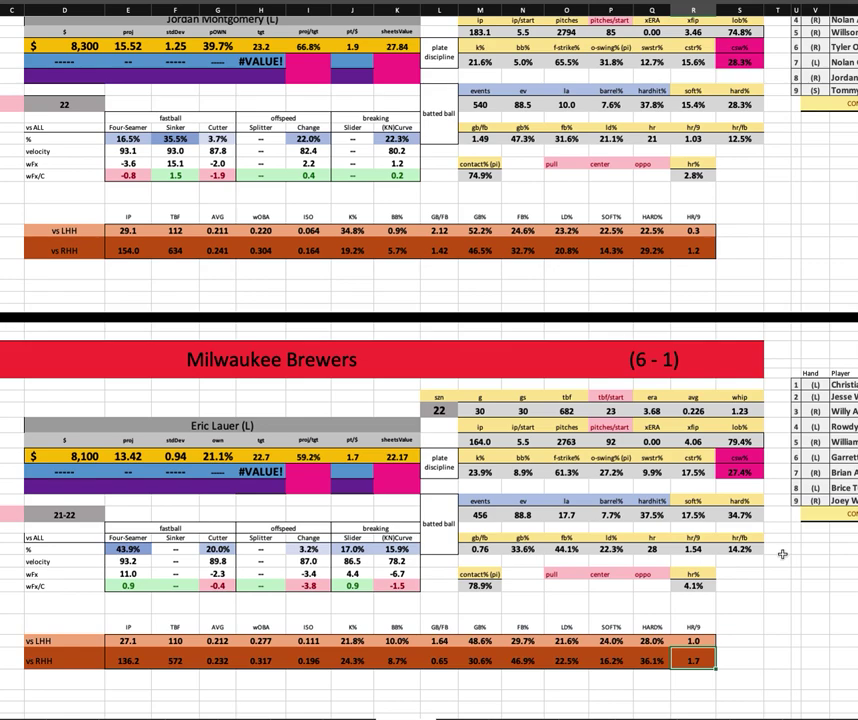
click(652, 548)
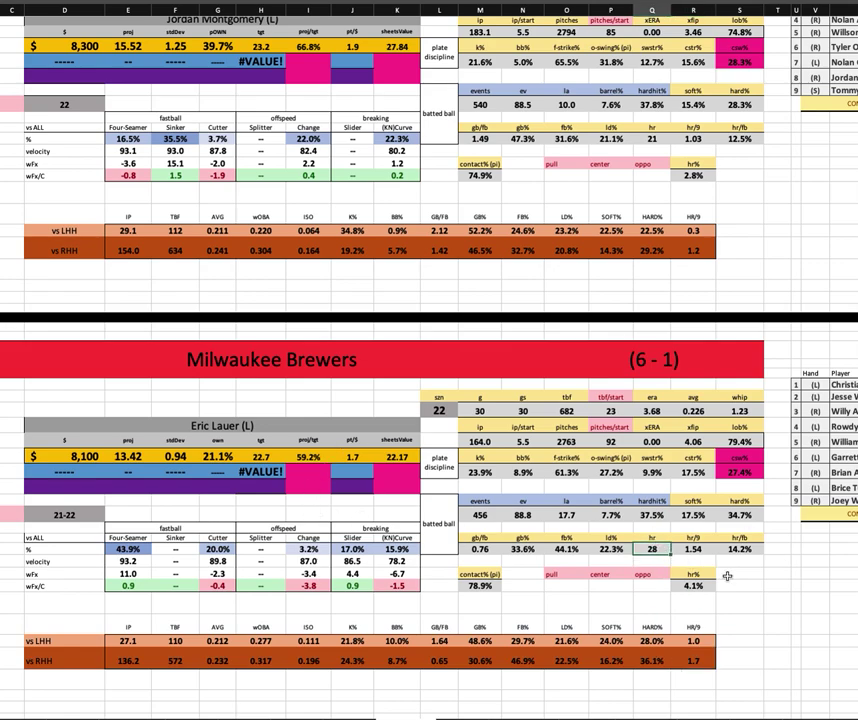
click(693, 585)
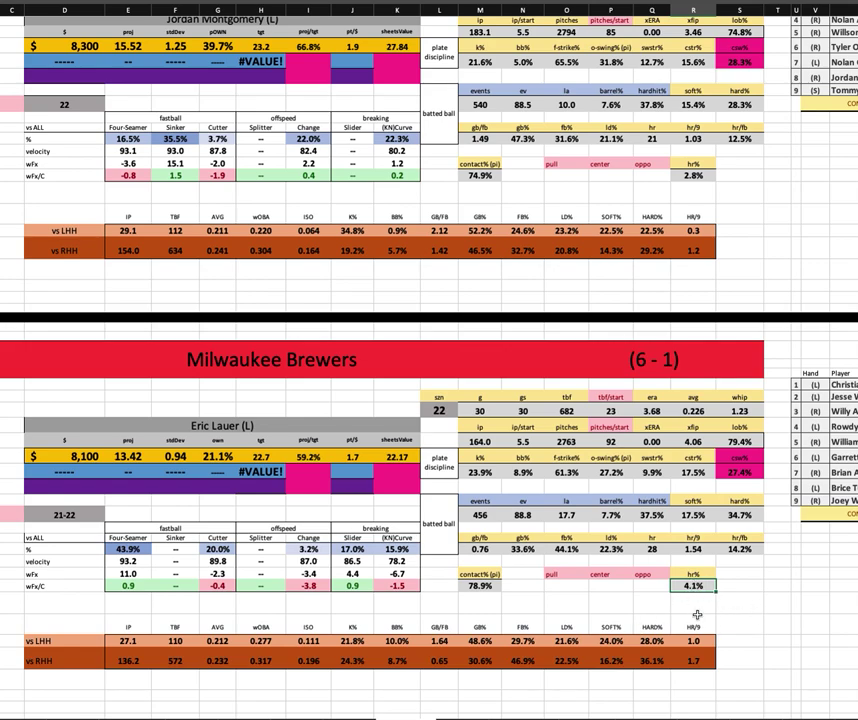
scroll(700, 612, up, 3)
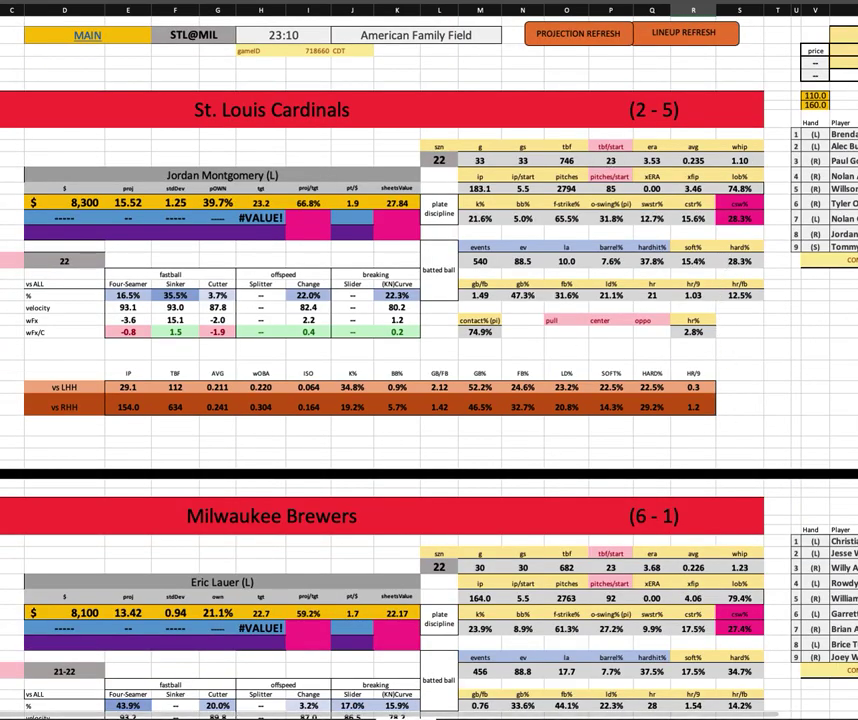
Switch to the FantasyLabs MLB lineups page, check the Vegas and weather details for St. Louis Cardinals @ Milwaukee Brewers, and return to the spreadsheet
key(super+Tab)
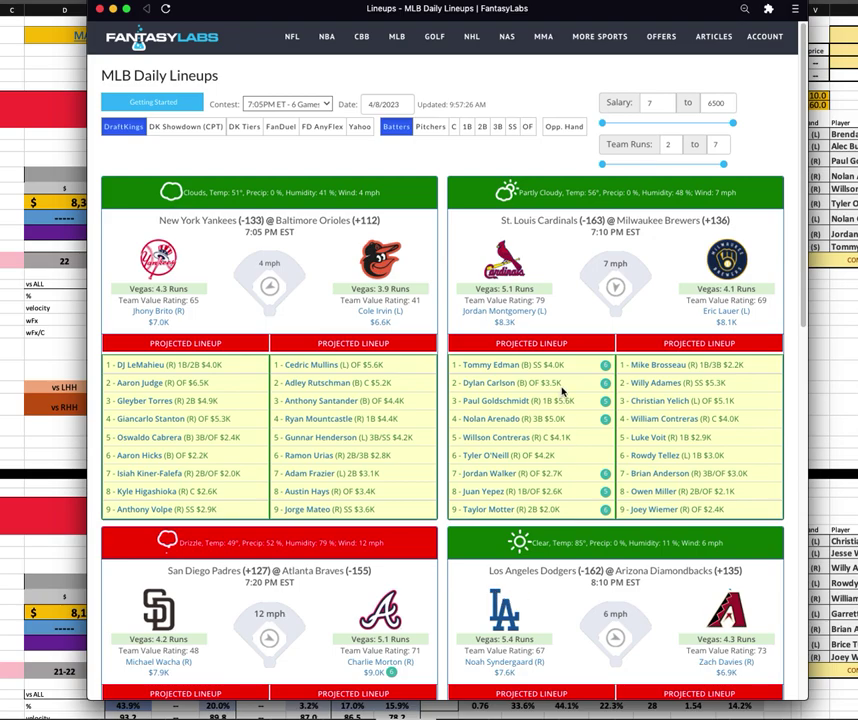
scroll(563, 392, down, 5)
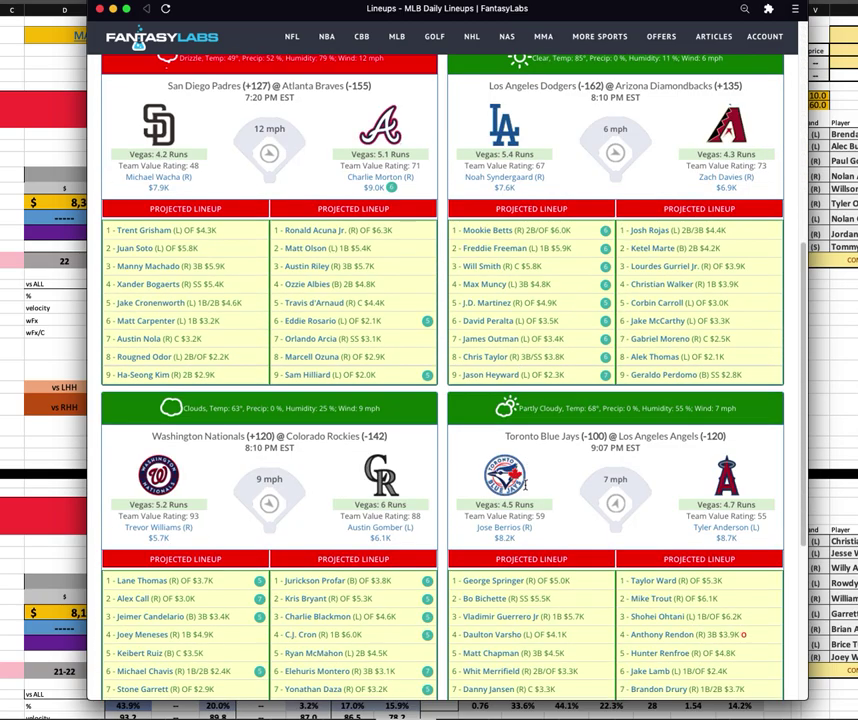
scroll(456, 513, up, 5)
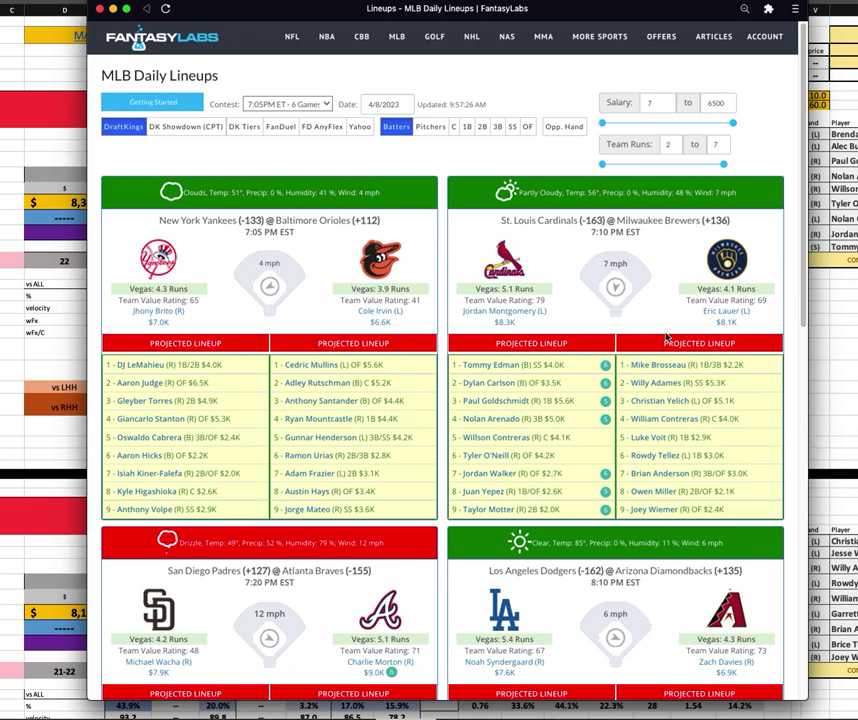
click(511, 289)
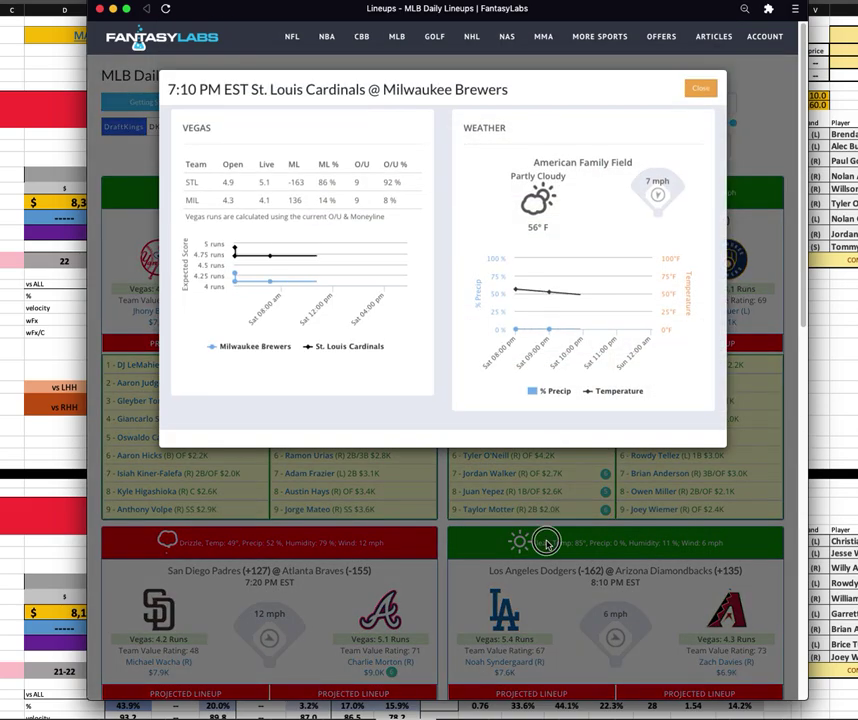
click(546, 543)
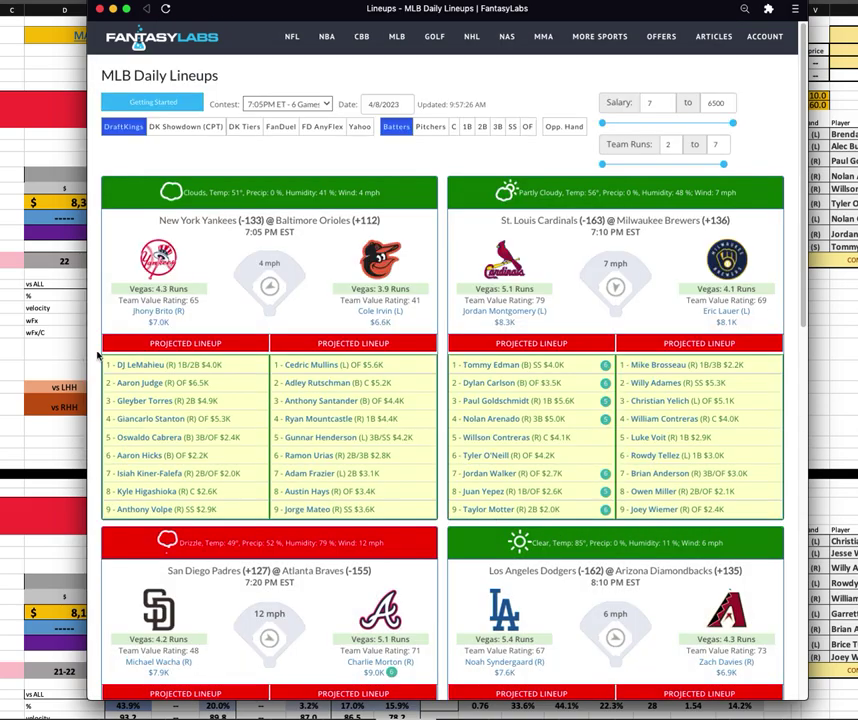
click(45, 251)
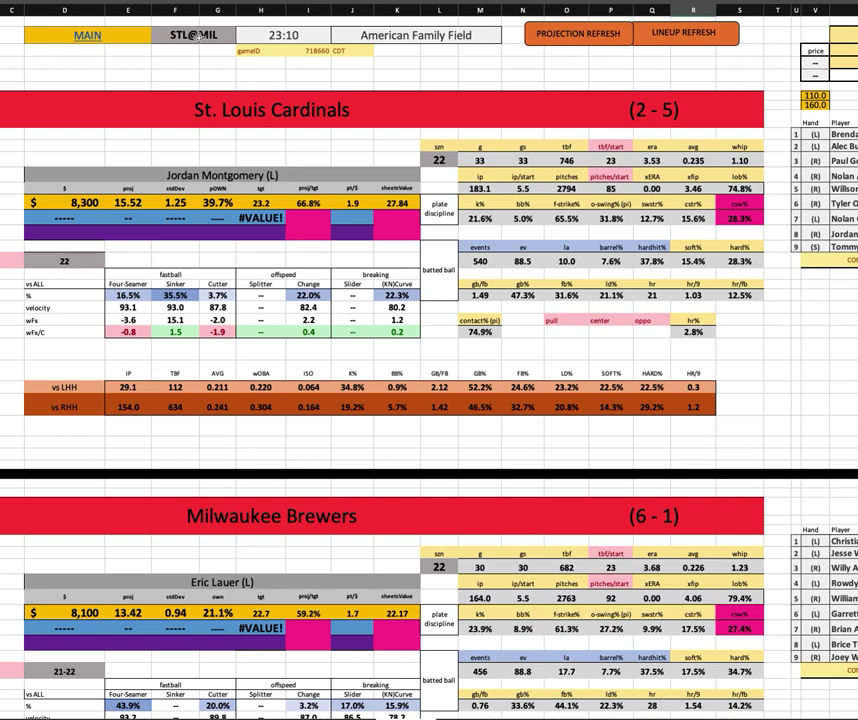
Set the spreadsheet's matchup selector to the SD@ATL game
scroll(409, 360, down, 3)
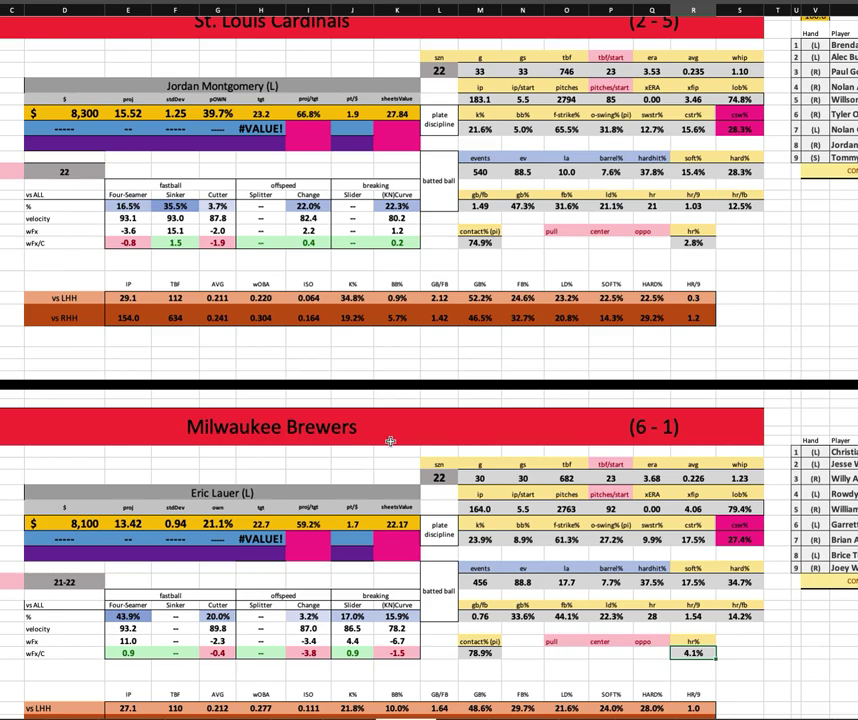
scroll(397, 406, down, 3)
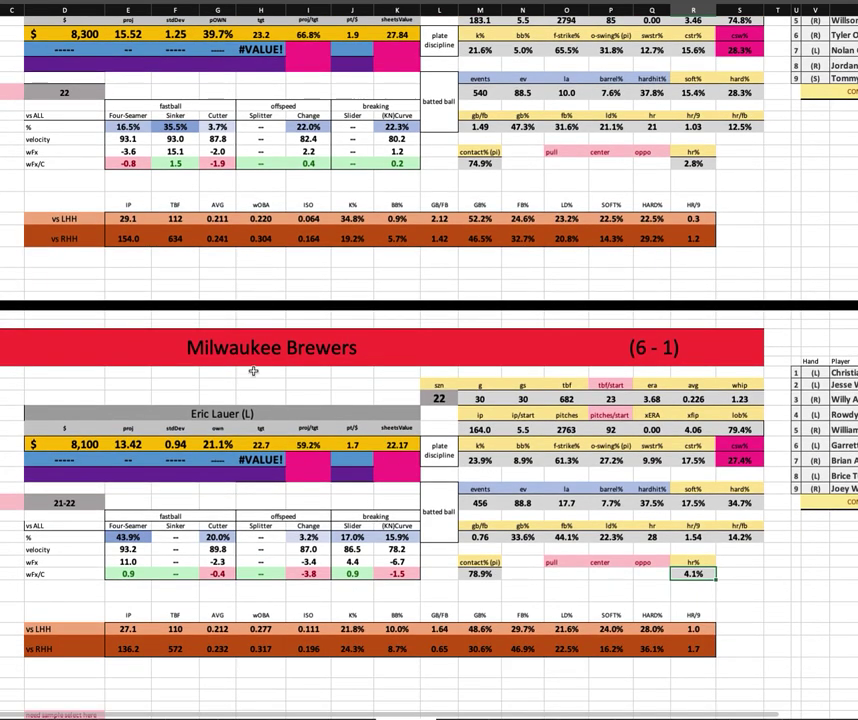
scroll(338, 493, up, 5)
scroll(338, 493, up, 1)
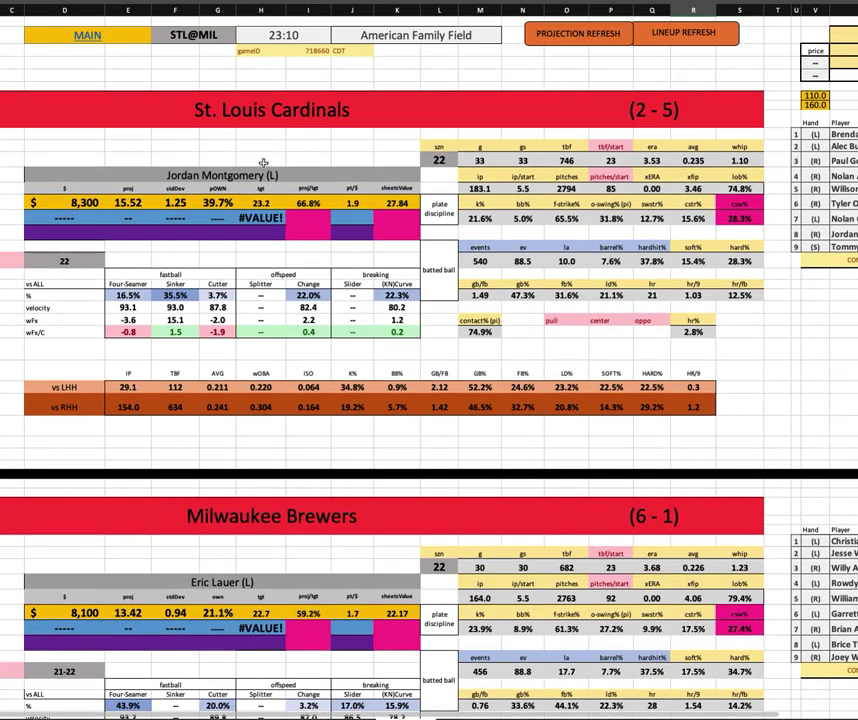
click(200, 36)
click(242, 37)
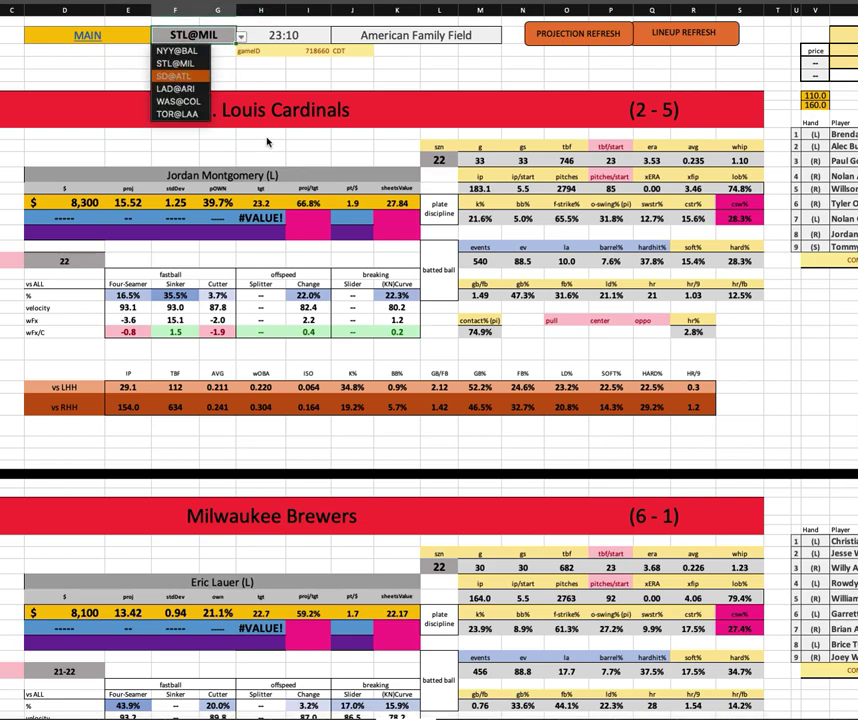
key(Return)
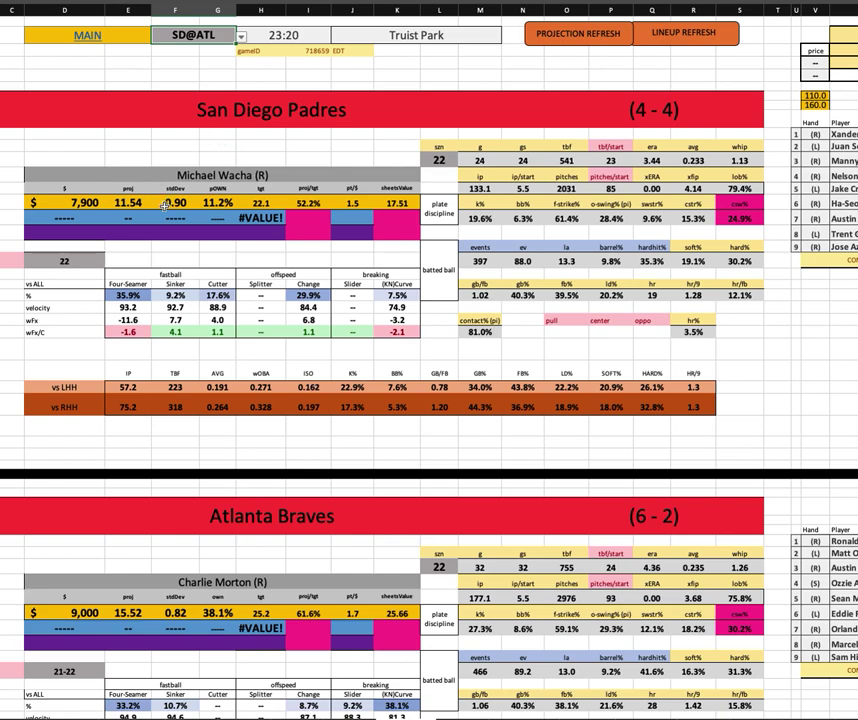
Review the San Diego Padres pitcher's projected ownership, walk rate and barrel rate
click(217, 202)
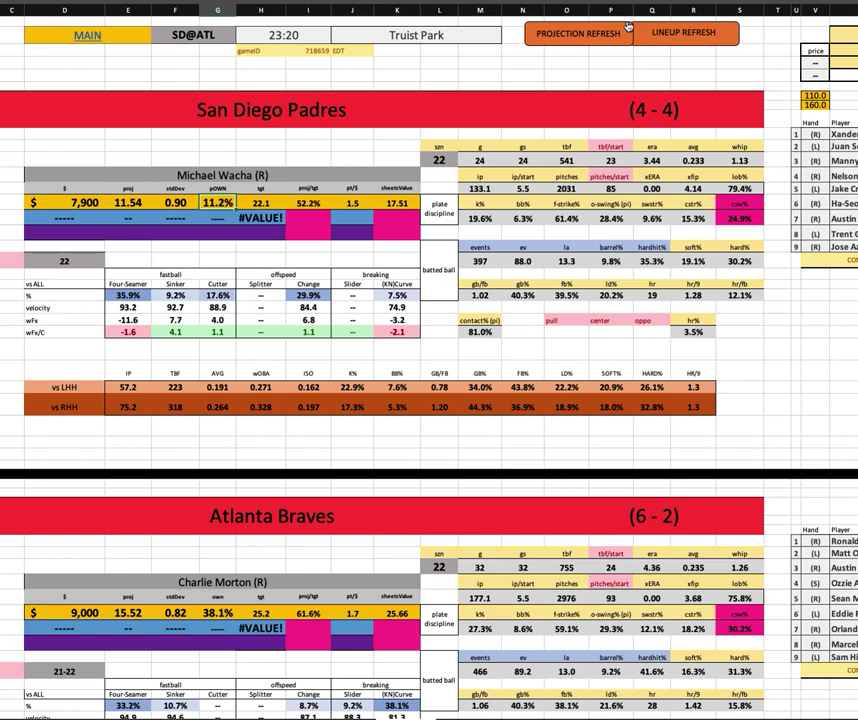
click(567, 204)
click(525, 218)
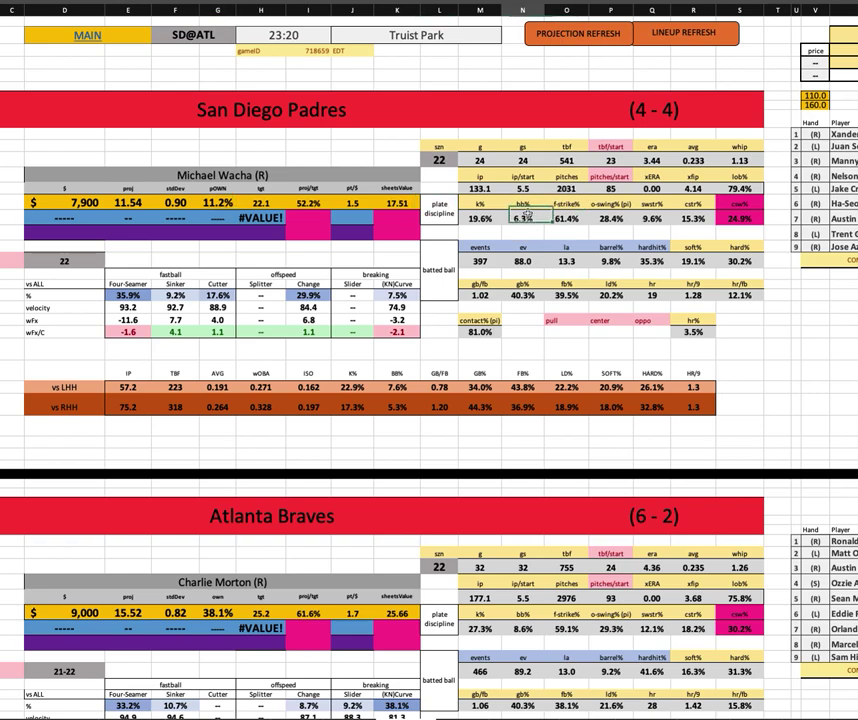
click(630, 264)
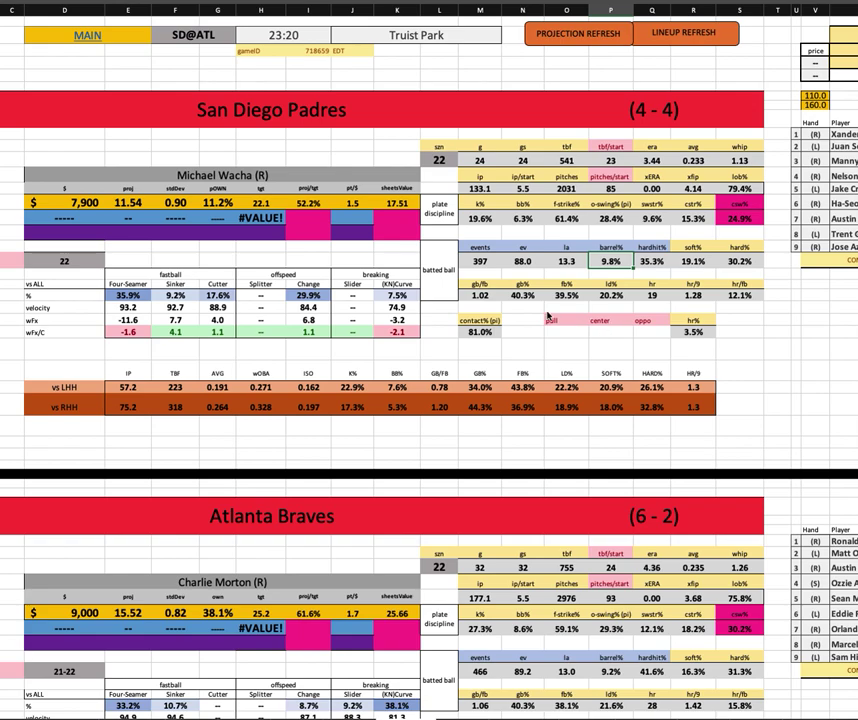
Compare the Padres pitcher's ISO and strikeout rate against left- and right-handed hitters, and check his contact rate
click(318, 390)
key(Down)
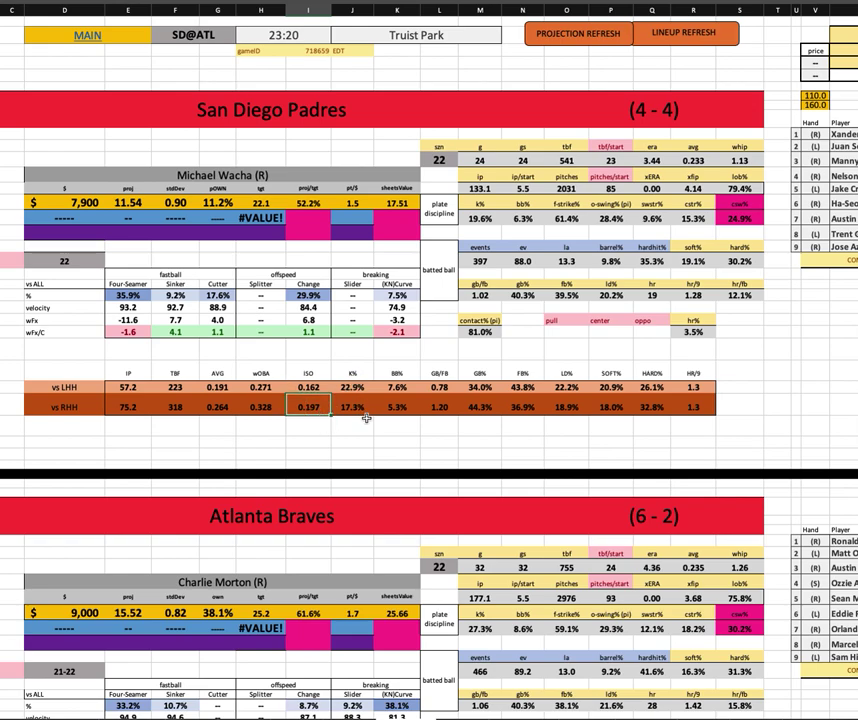
click(358, 388)
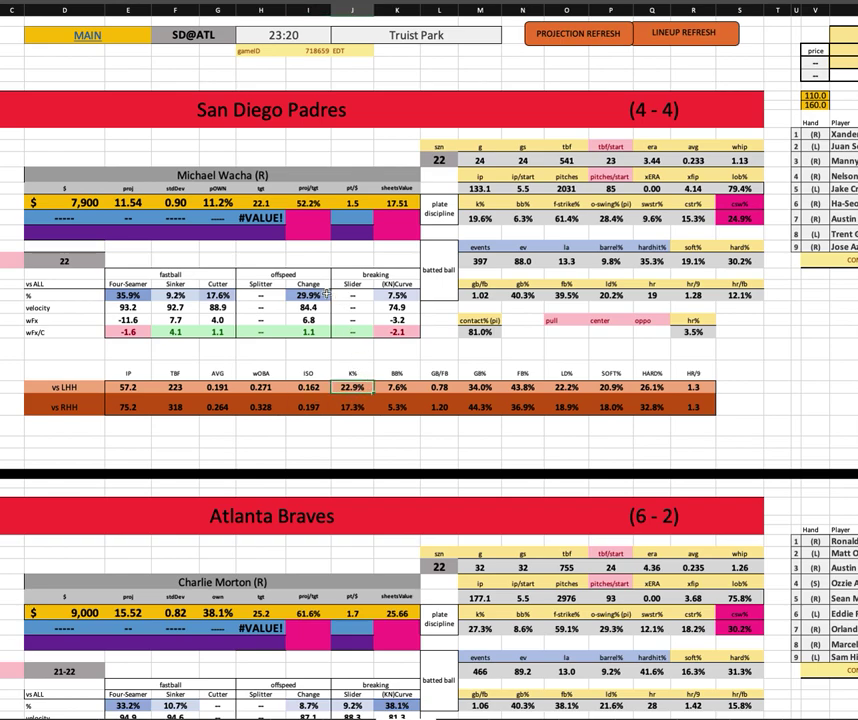
click(352, 406)
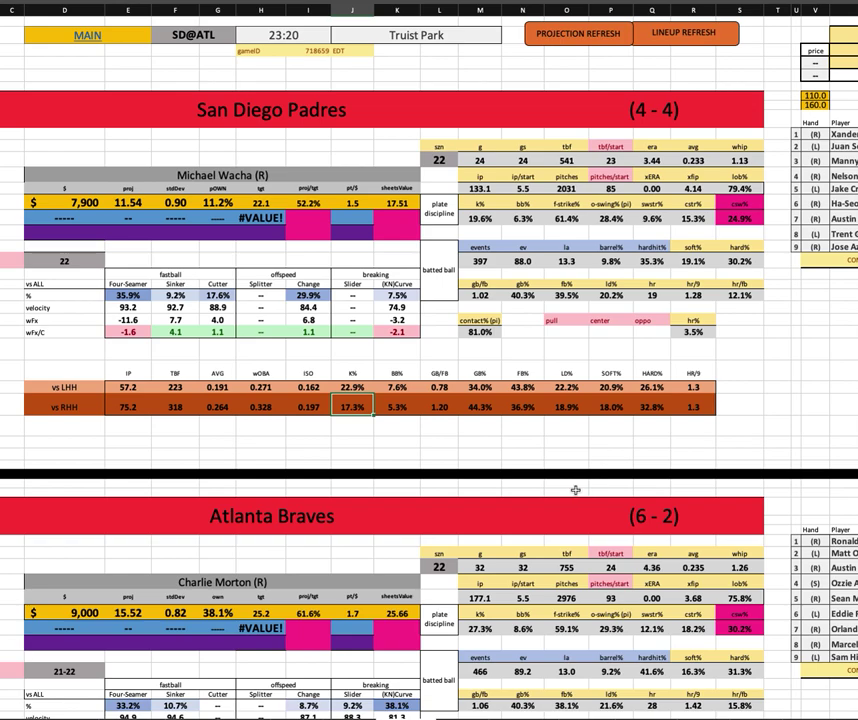
scroll(575, 492, down, 3)
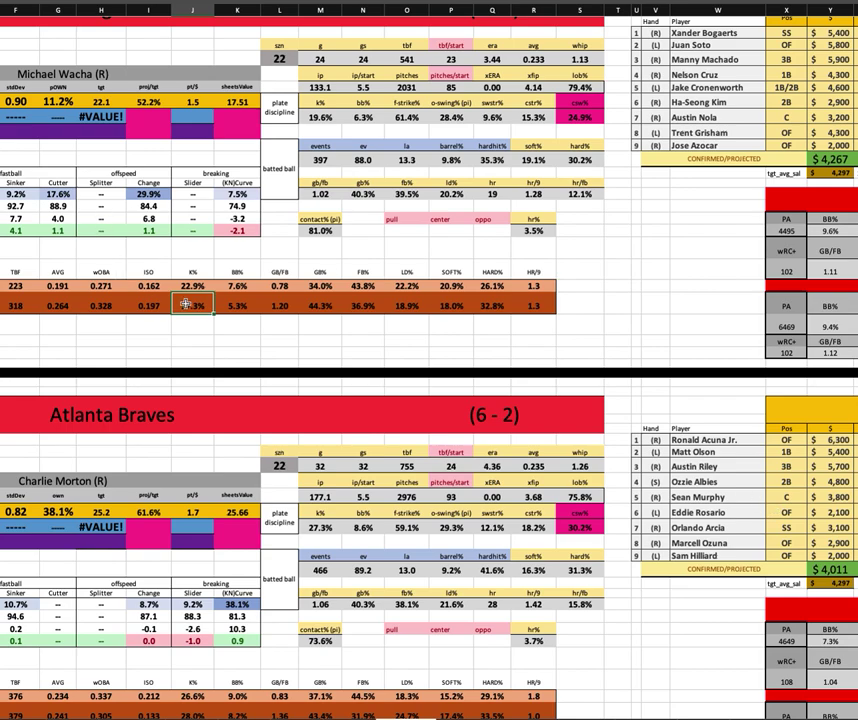
click(320, 230)
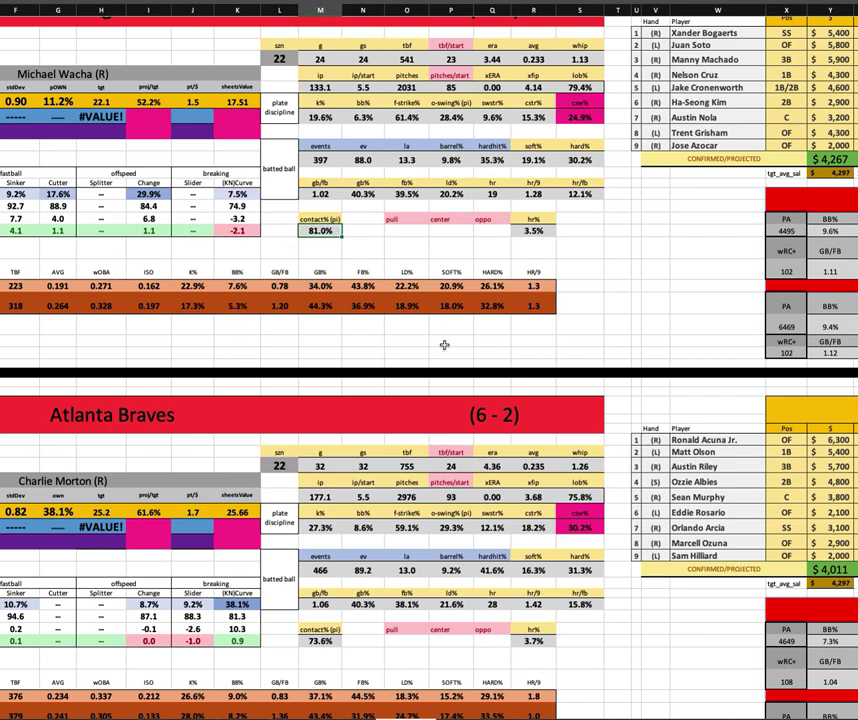
scroll(426, 372, left, 3)
scroll(426, 372, left, 2)
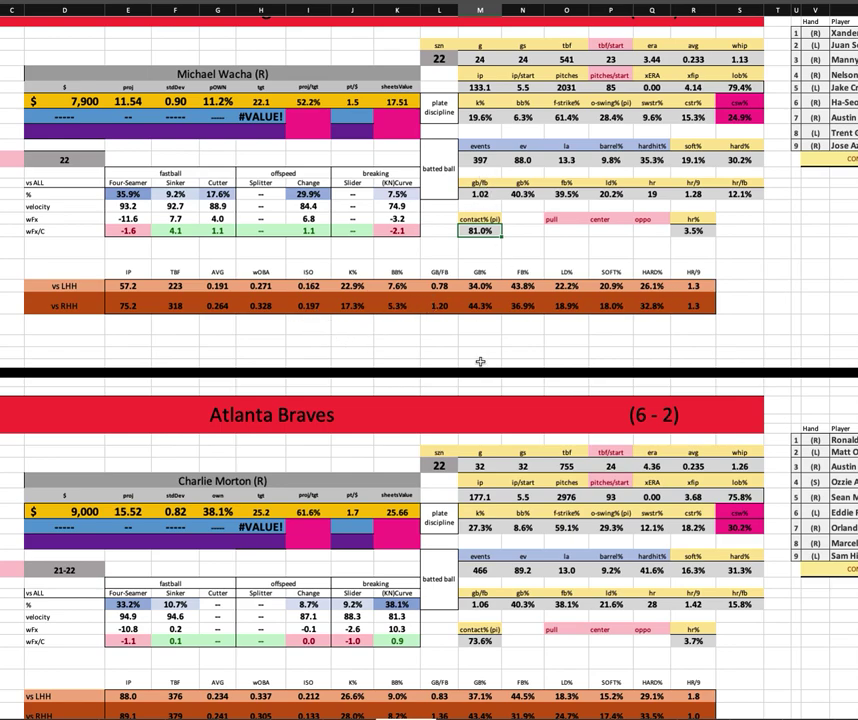
Examine the Atlanta Braves pitcher's overall strikeout rate and his strikeout rate against left-handed hitters, alongside the Padres pitcher's stats
scroll(340, 470, down, 2)
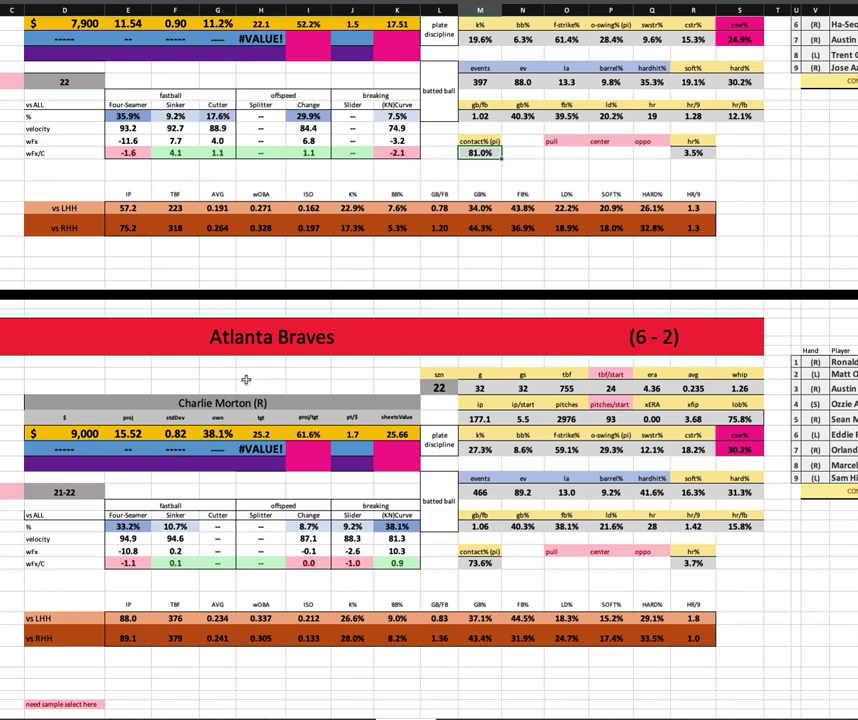
click(472, 449)
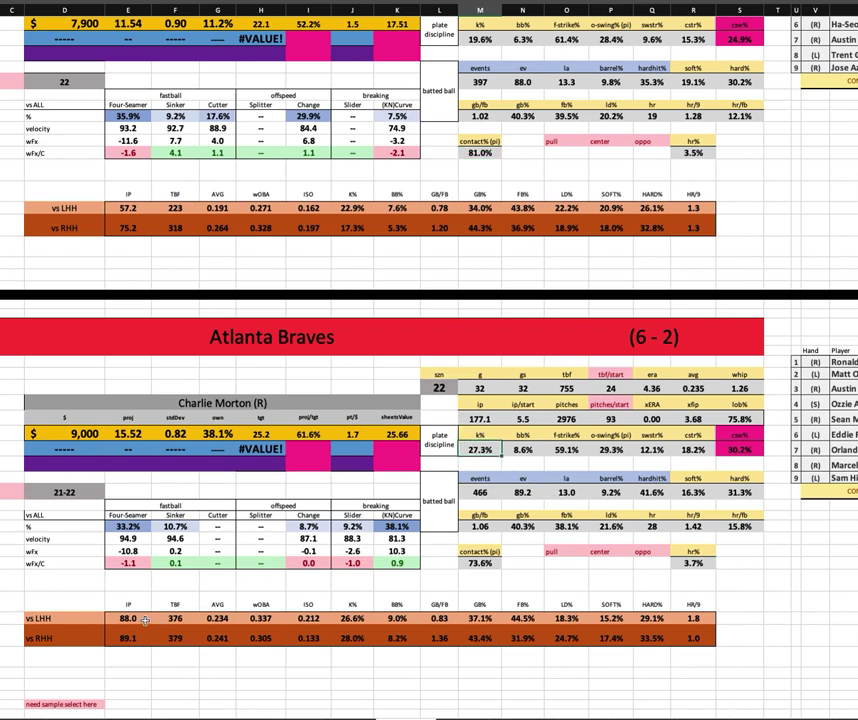
scroll(203, 567, up, 1)
scroll(203, 567, up, 5)
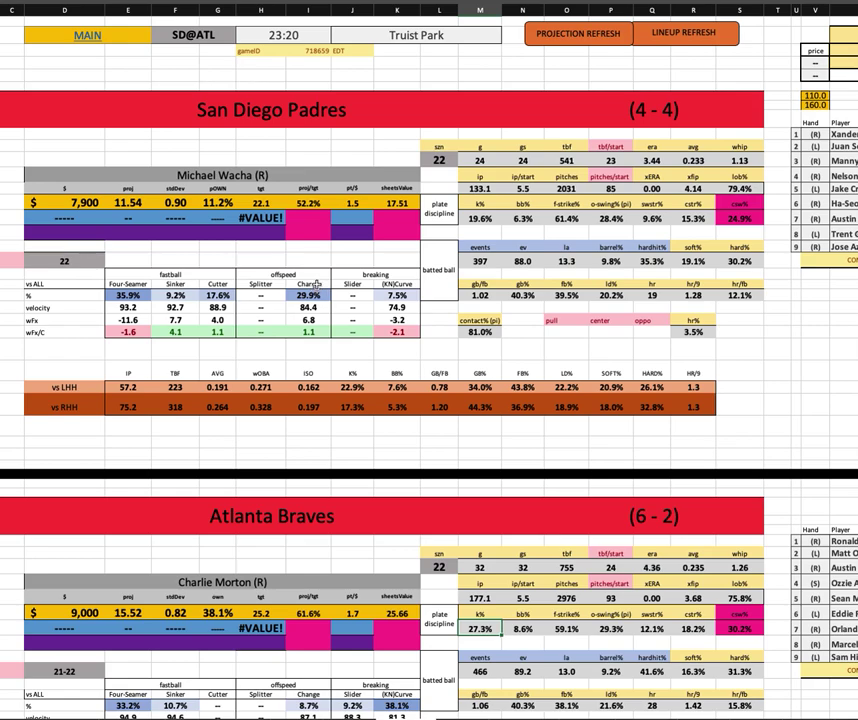
scroll(411, 490, down, 2)
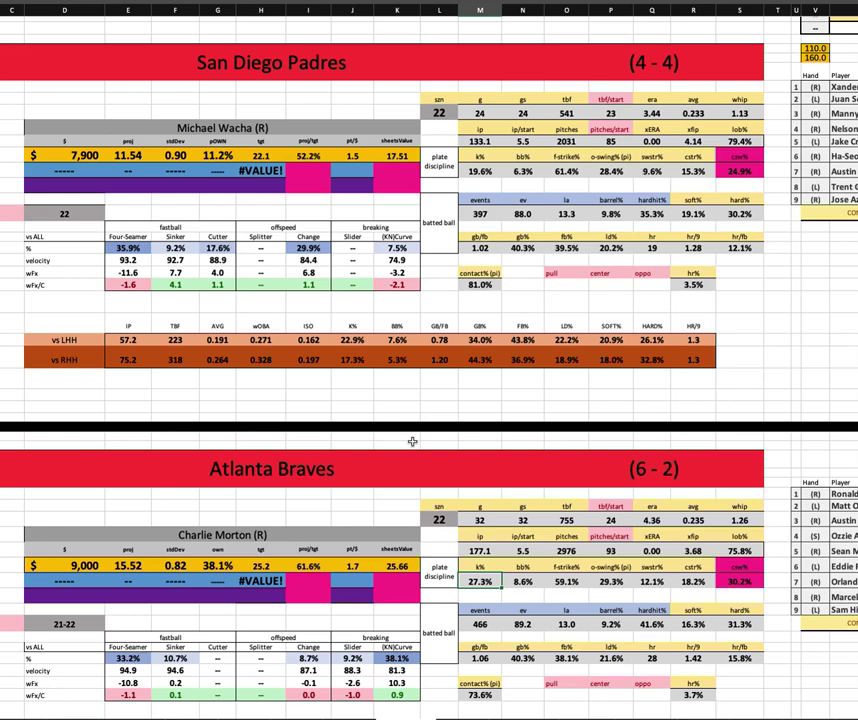
scroll(412, 396, down, 5)
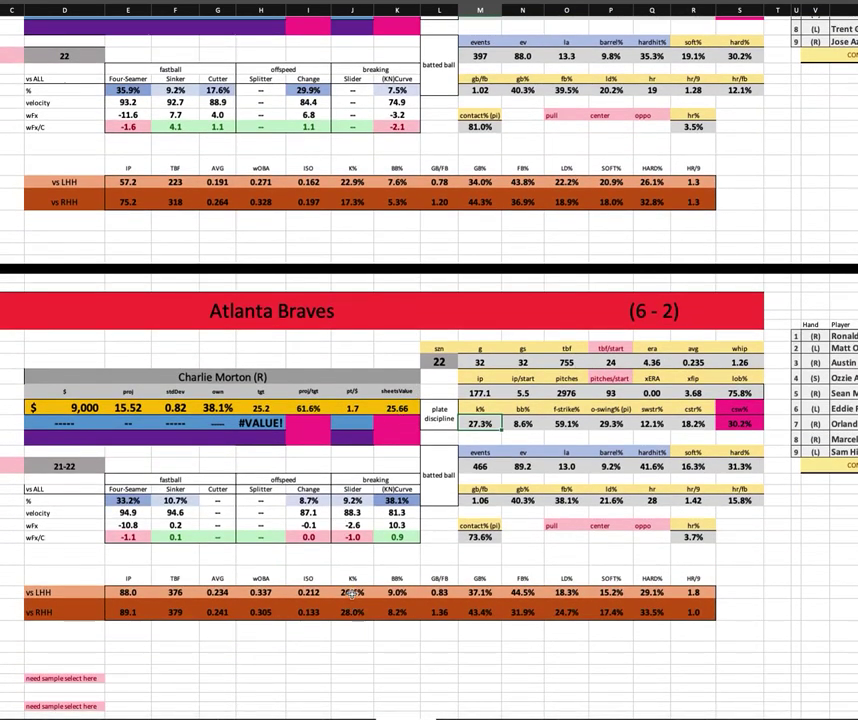
click(352, 592)
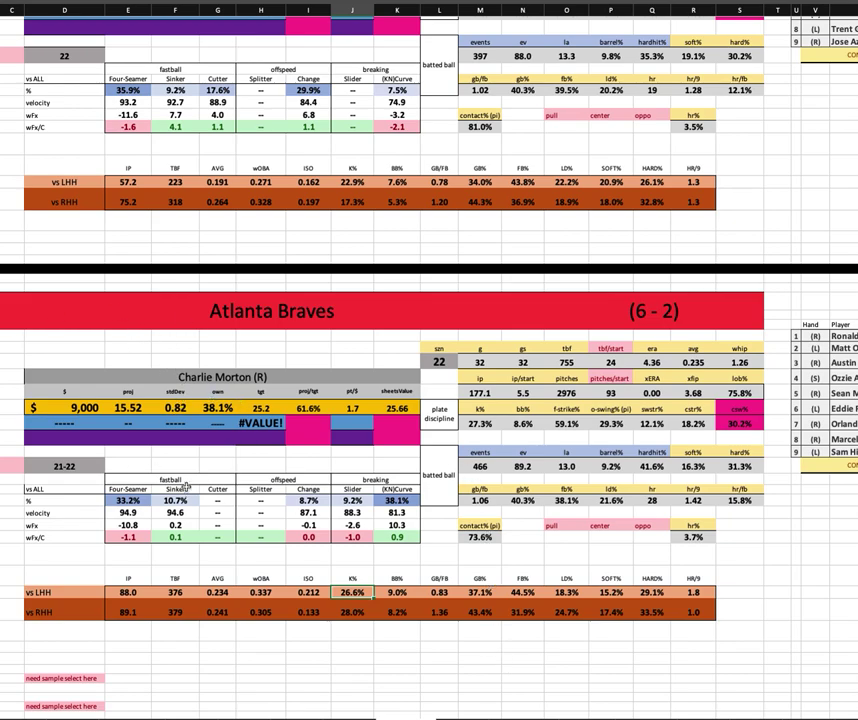
scroll(279, 530, up, 5)
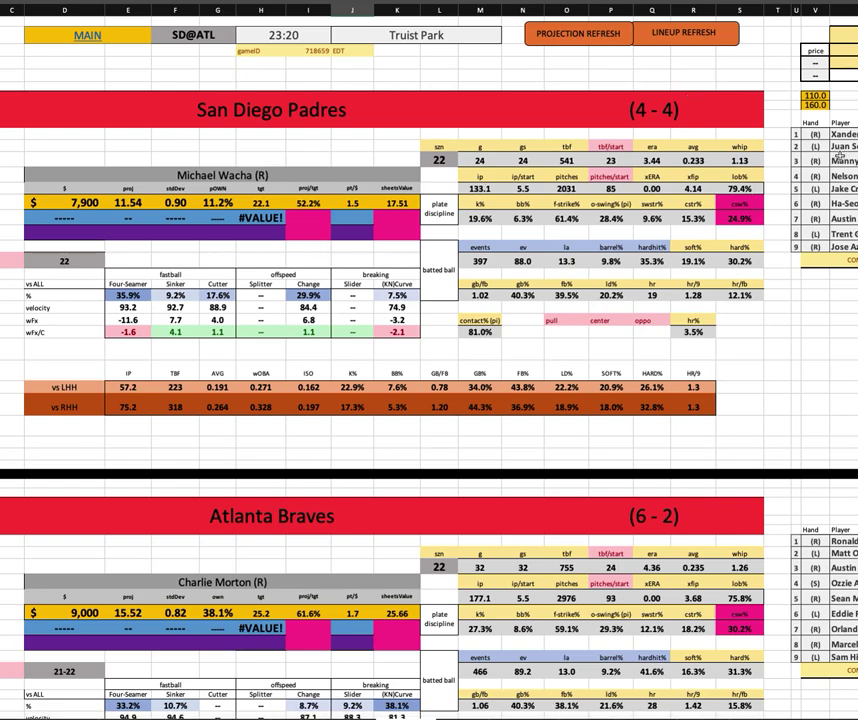
scroll(732, 379, down, 1)
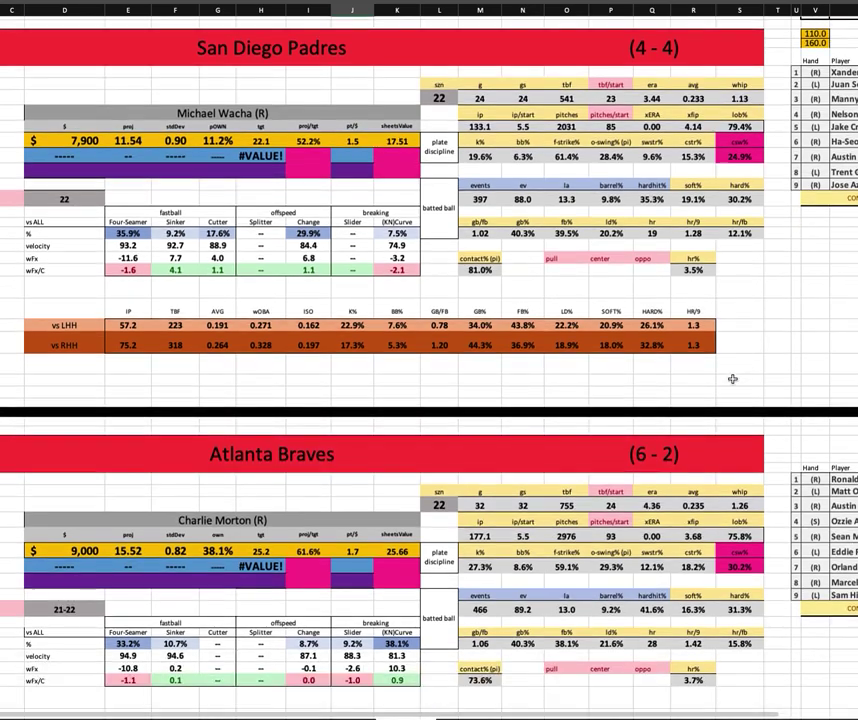